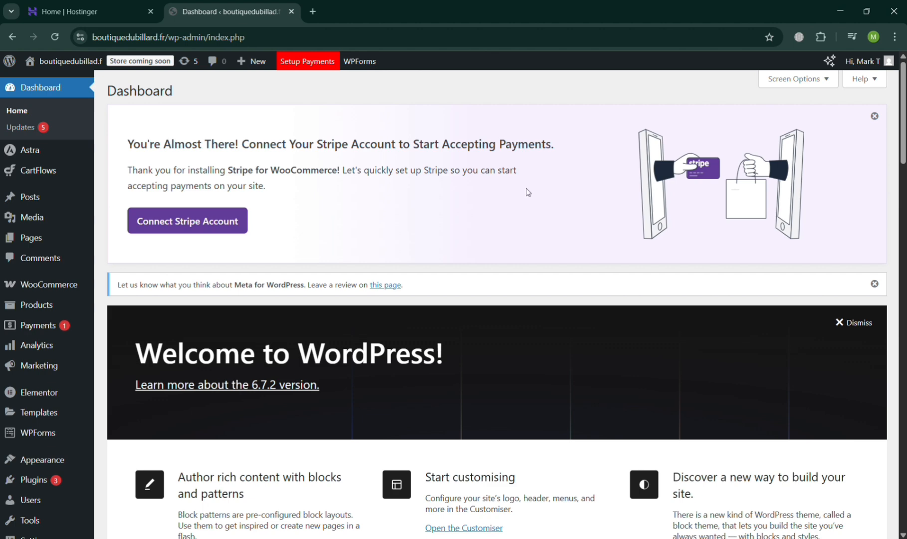
scroll(50, 215, "down", 2)
scroll(46, 277, "up", 1)
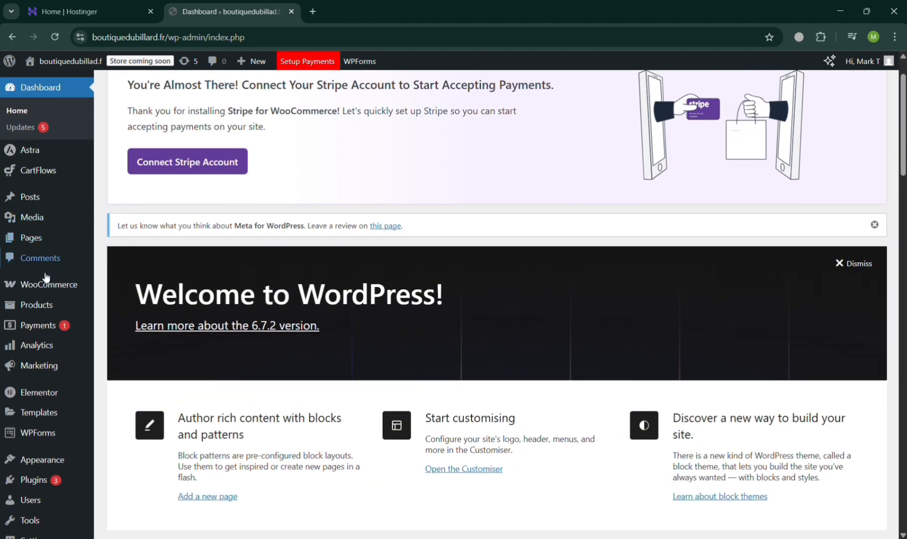
scroll(46, 277, "down", 1)
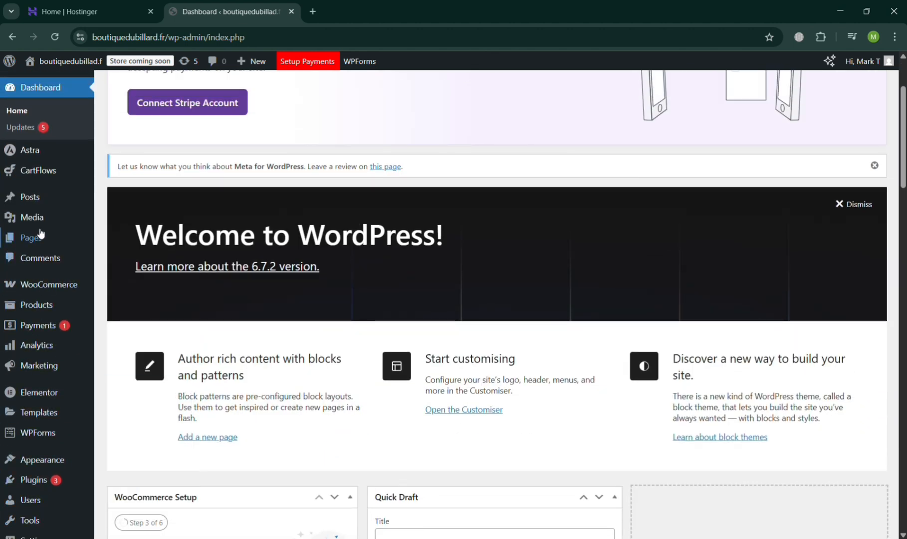
scroll(172, 178, "up", 2)
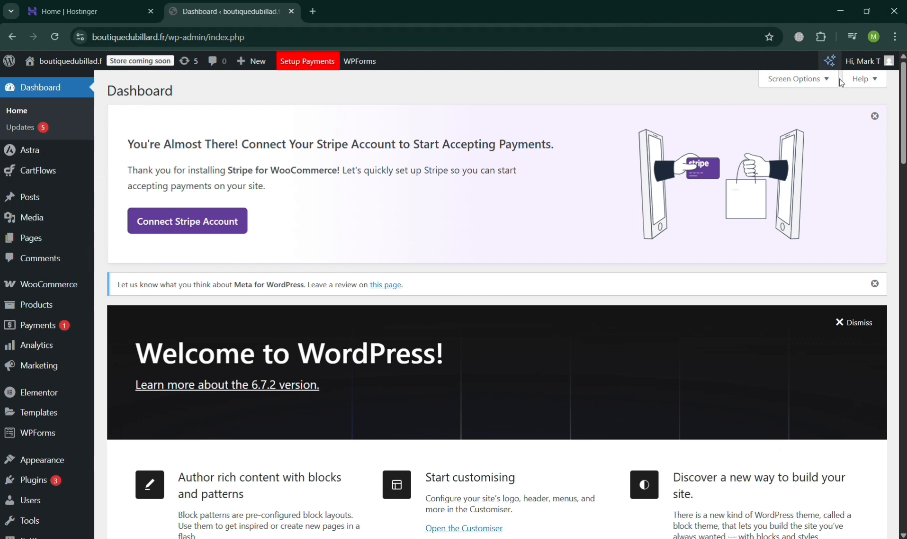
Step: Open the page for adding new plugins and search for "google site kit"
scroll(57, 254, "down", 1)
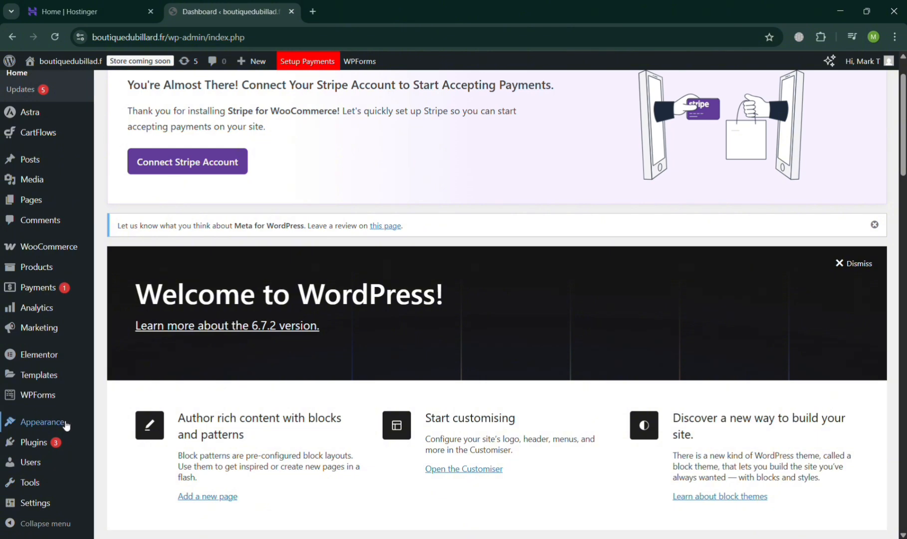
mouse_move(63, 424)
mouse_move(47, 445)
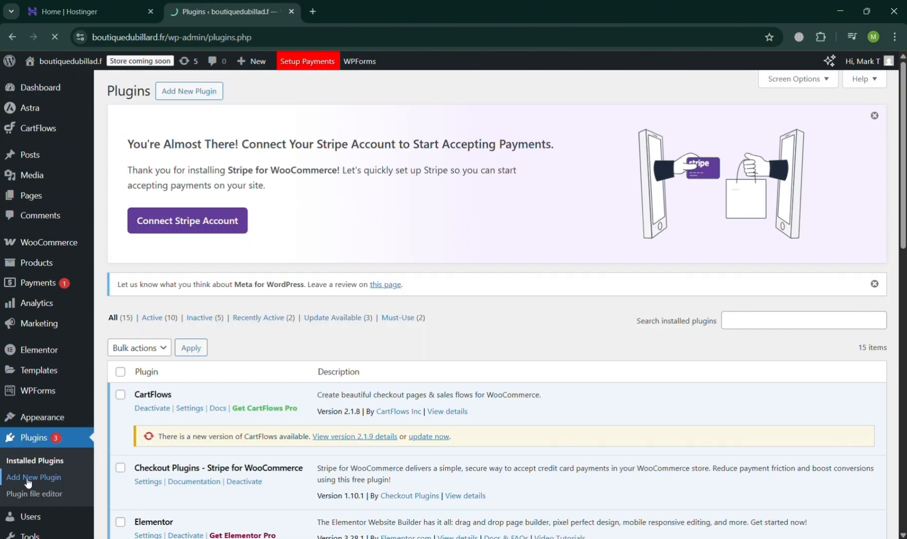
left_click(34, 476)
left_click(751, 294)
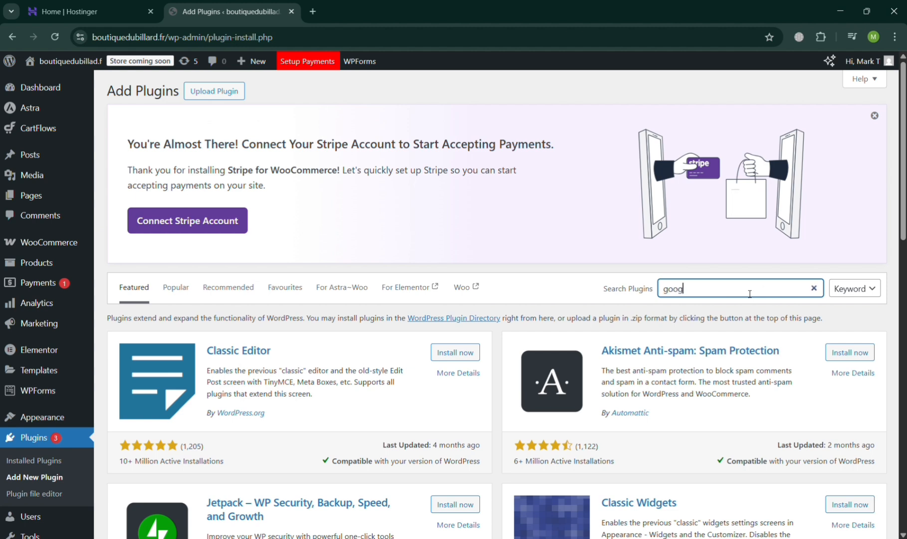
type("google site kit")
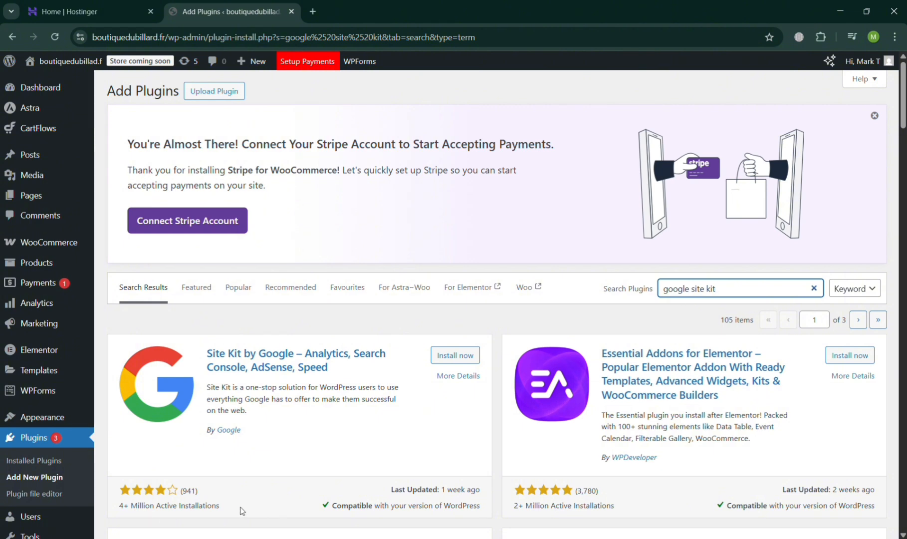
Step: Install and activate the Site Kit by Google plugin and start its setup
left_click(468, 355)
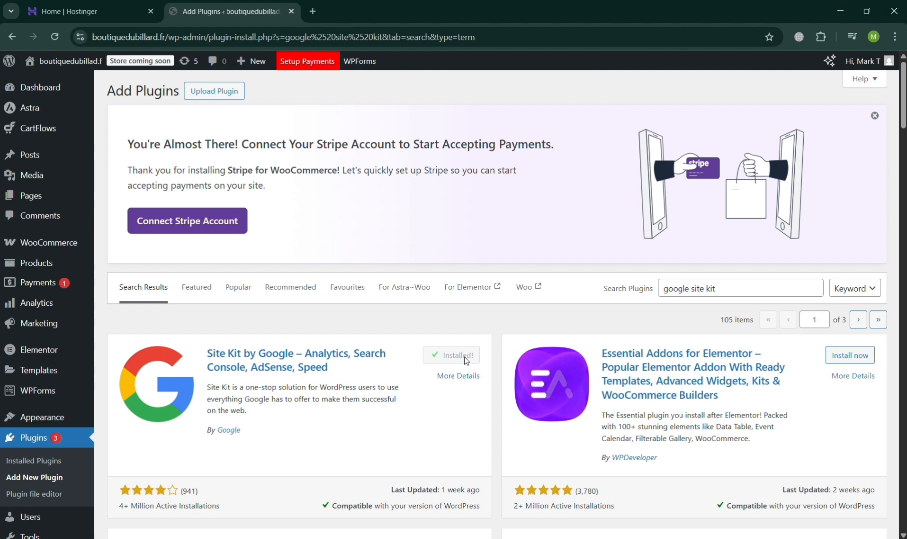
left_click(469, 358)
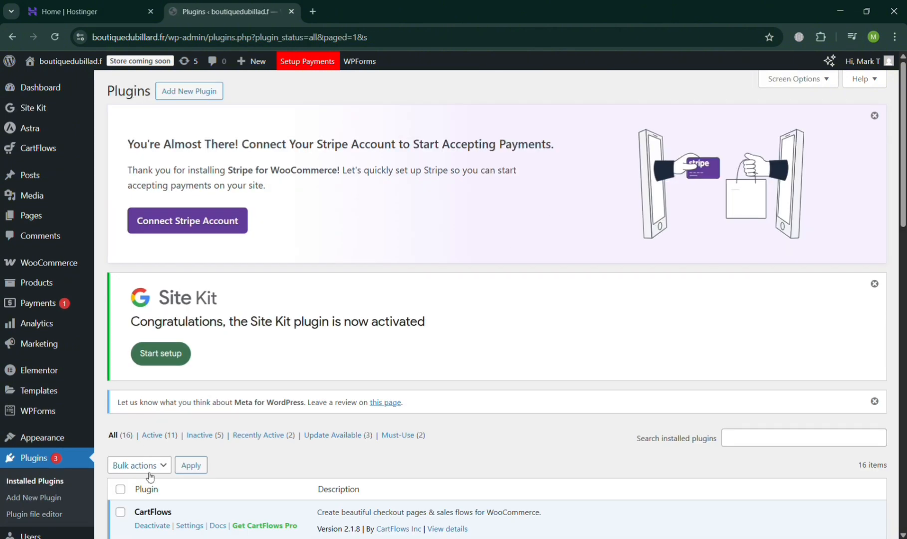
left_click(161, 354)
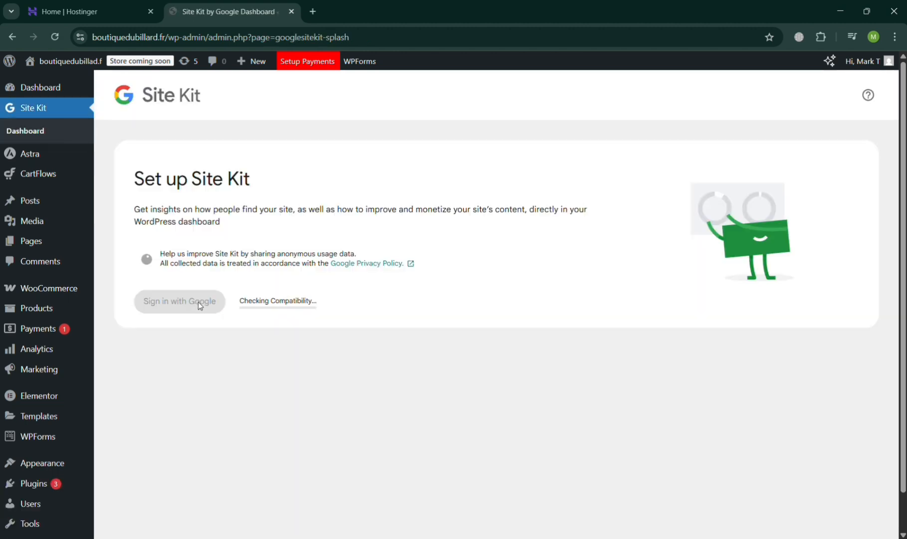
Step: Include Google Analytics in the Site Kit setup, agree to share anonymous usage data, and start the Google sign-in
left_click(160, 296)
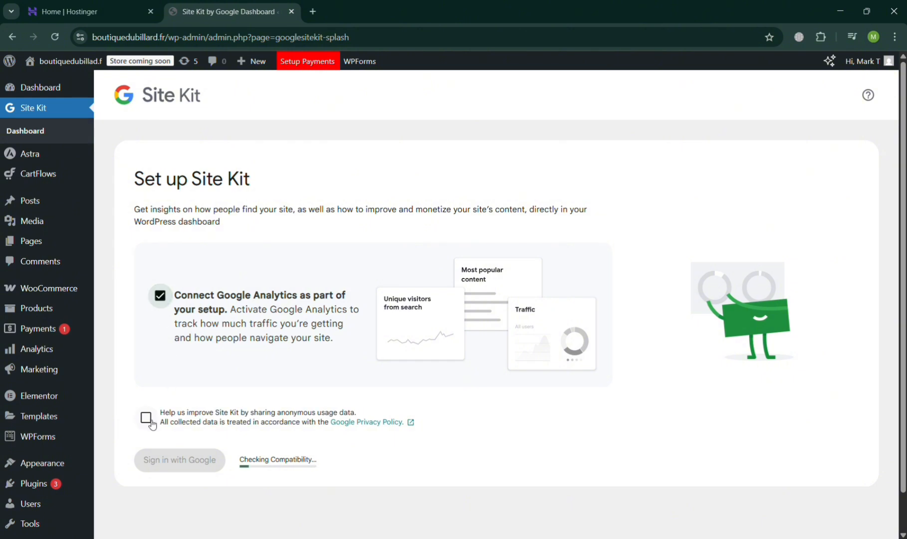
left_click(146, 417)
left_click(191, 459)
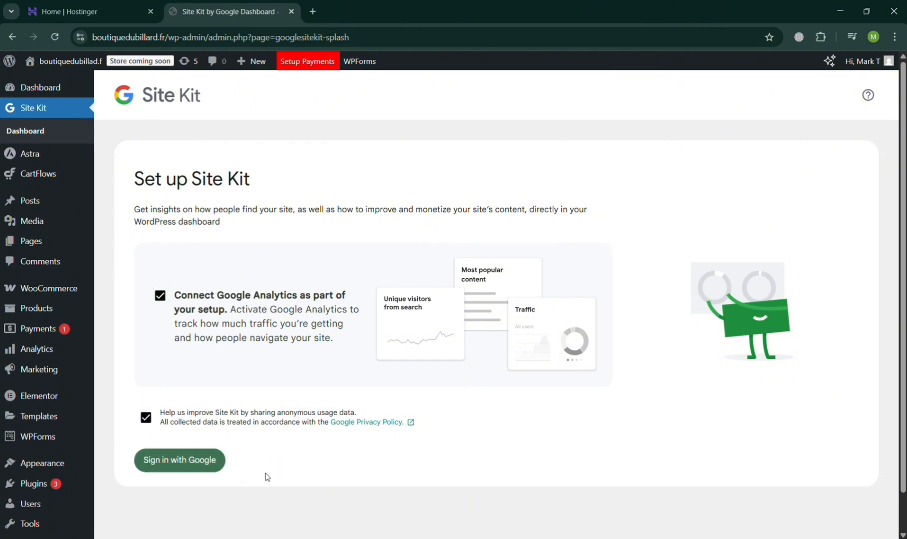
left_click(187, 464)
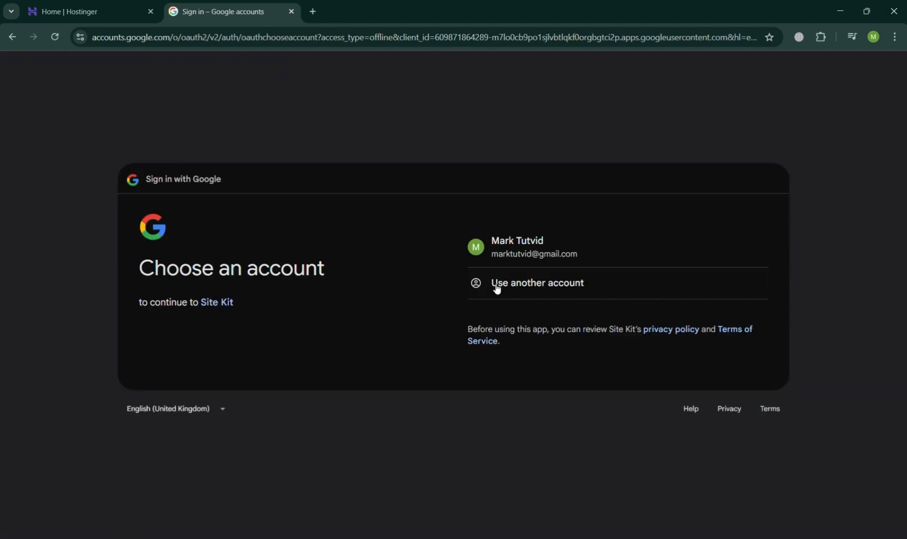
Step: Sign in to Site Kit with the listed Google account and grant it all the requested access permissions
left_click(545, 253)
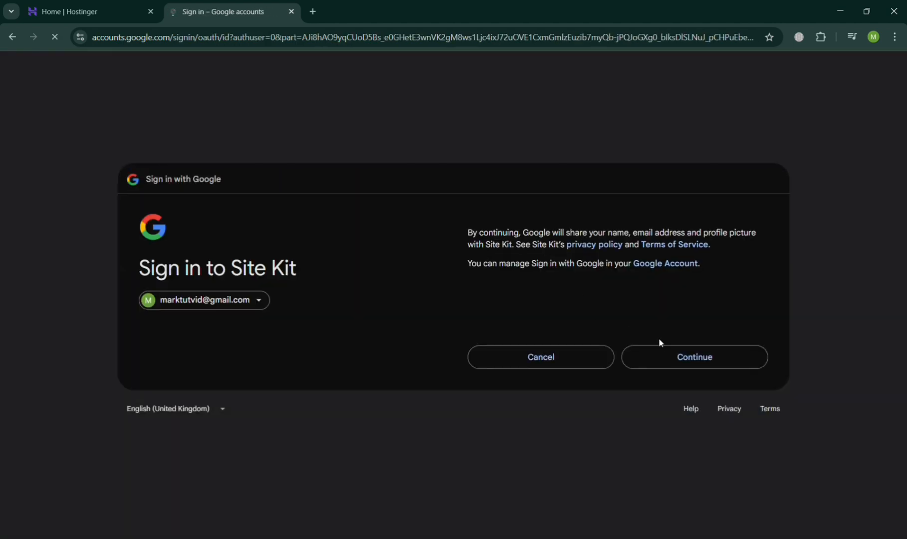
left_click(695, 364)
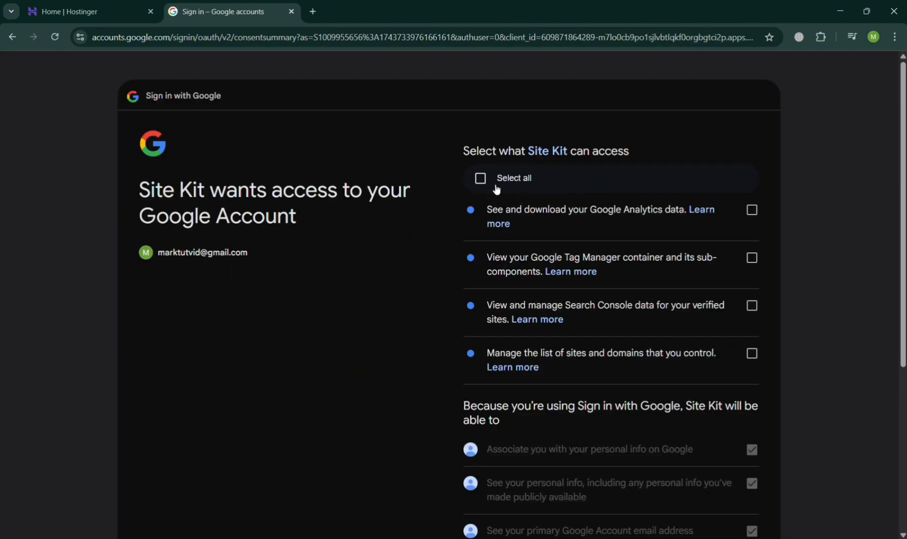
left_click(496, 186)
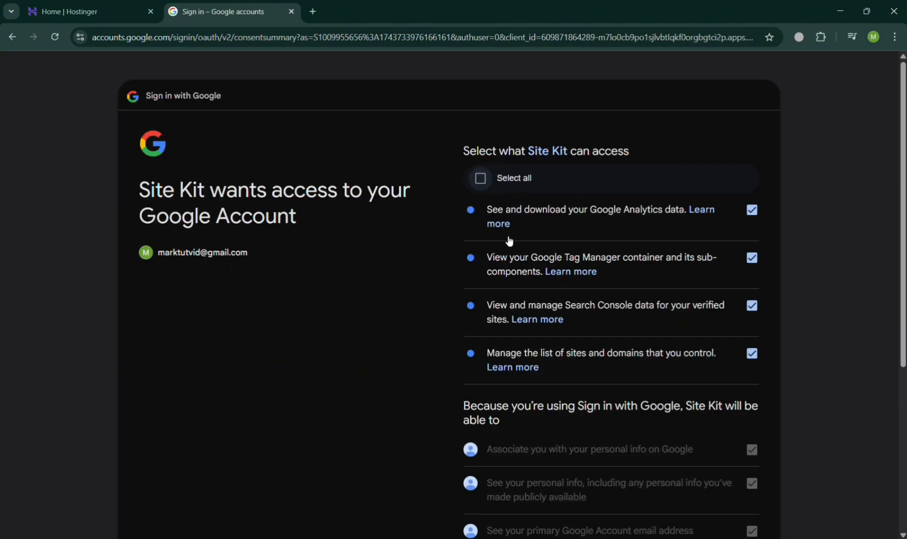
scroll(509, 240, "down", 5)
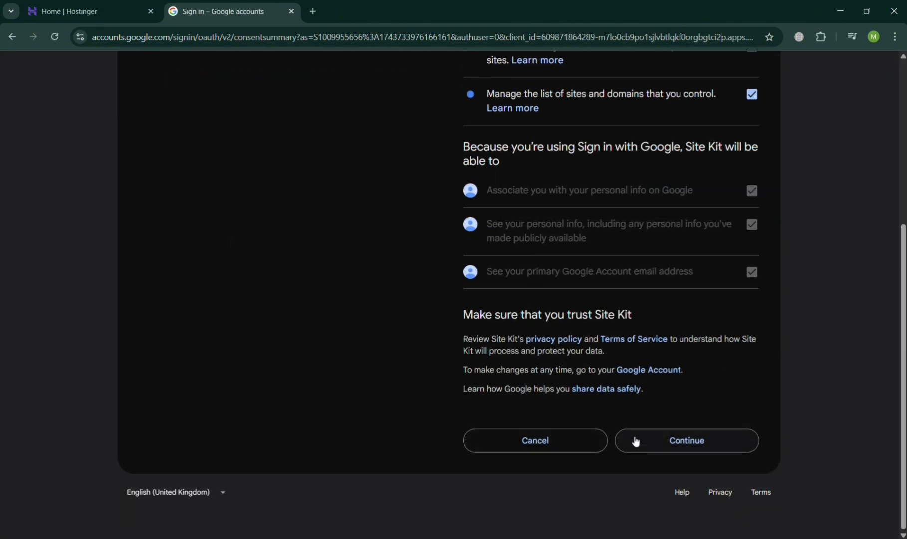
left_click(673, 436)
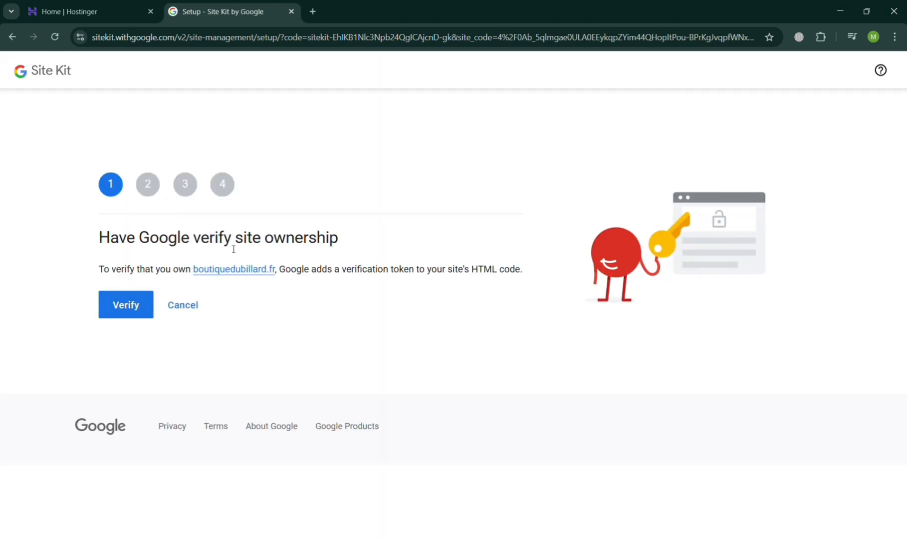
Step: Complete the four Site Kit setup stages for boutiquedubillard.fr, from ownership verification through metrics and Search Console to Google Analytics
left_click(142, 313)
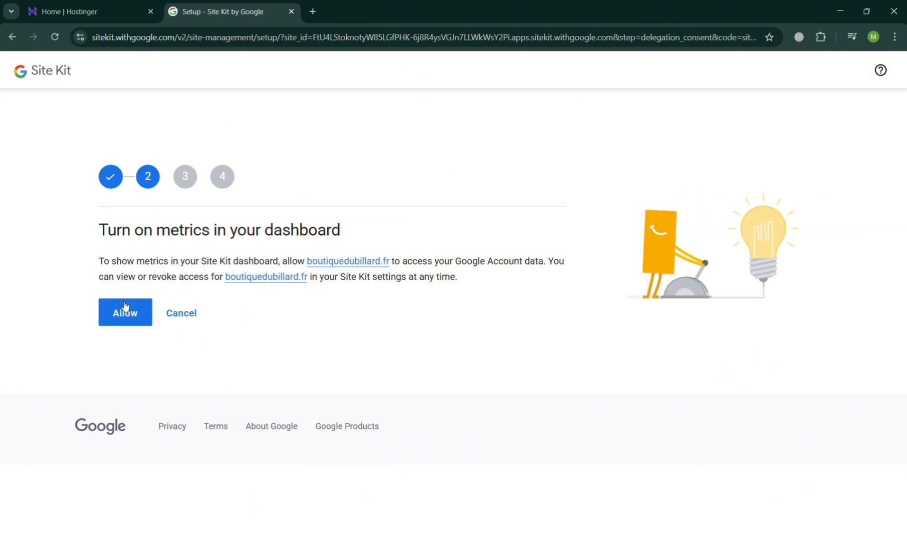
left_click(128, 317)
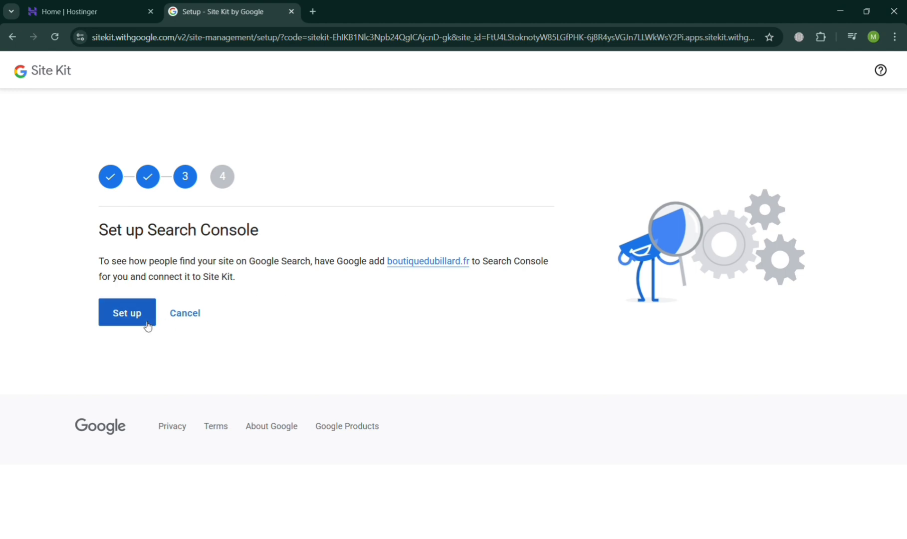
left_click(144, 324)
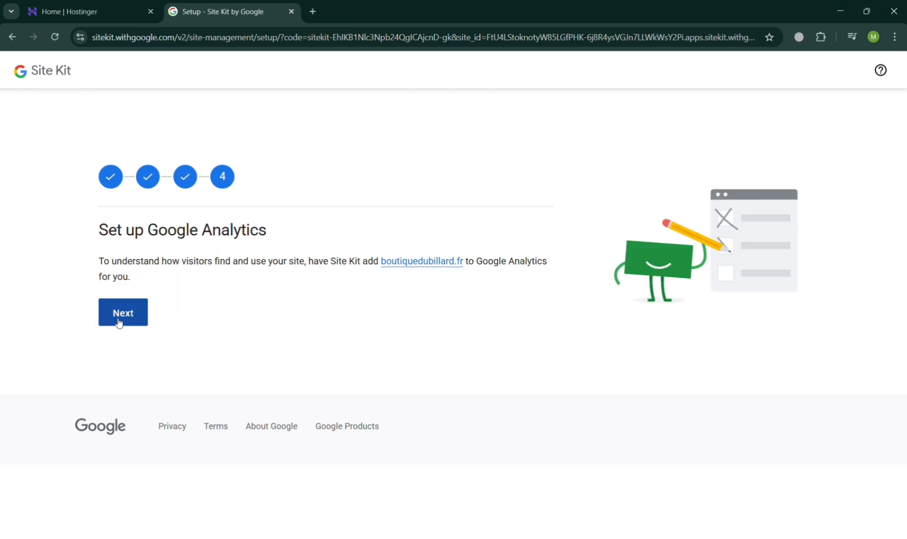
left_click(119, 322)
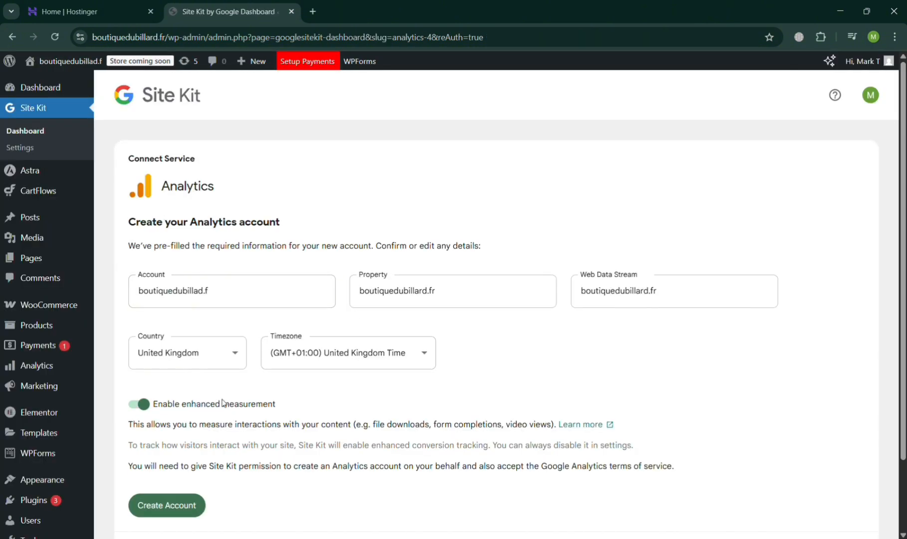
left_click(412, 353)
left_click(234, 359)
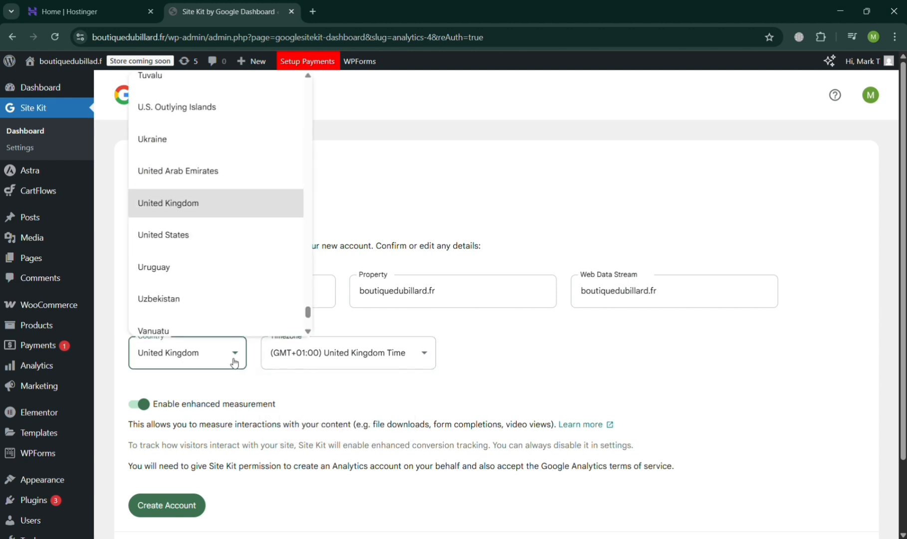
left_click(234, 362)
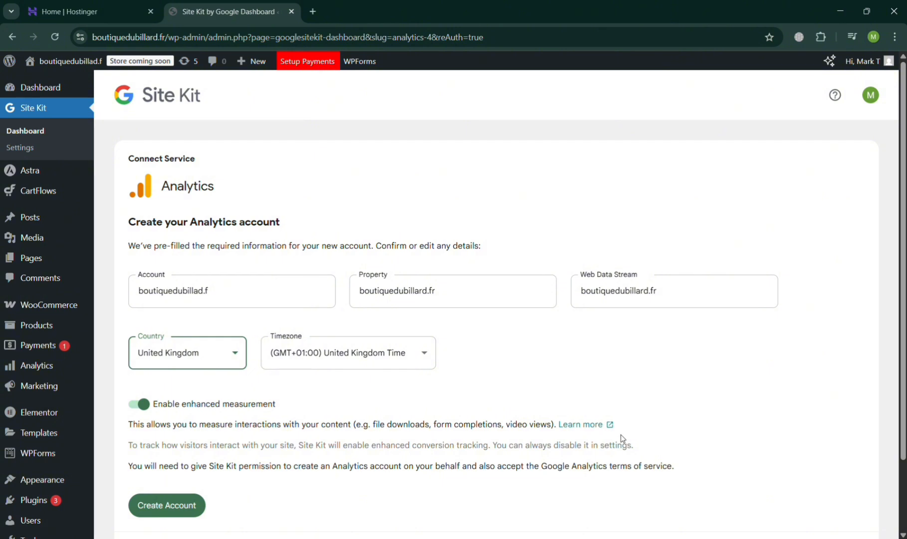
Step: Create the Analytics account from the pre-filled details and authorize Site Kit's additional access with the listed Google account
left_click(179, 507)
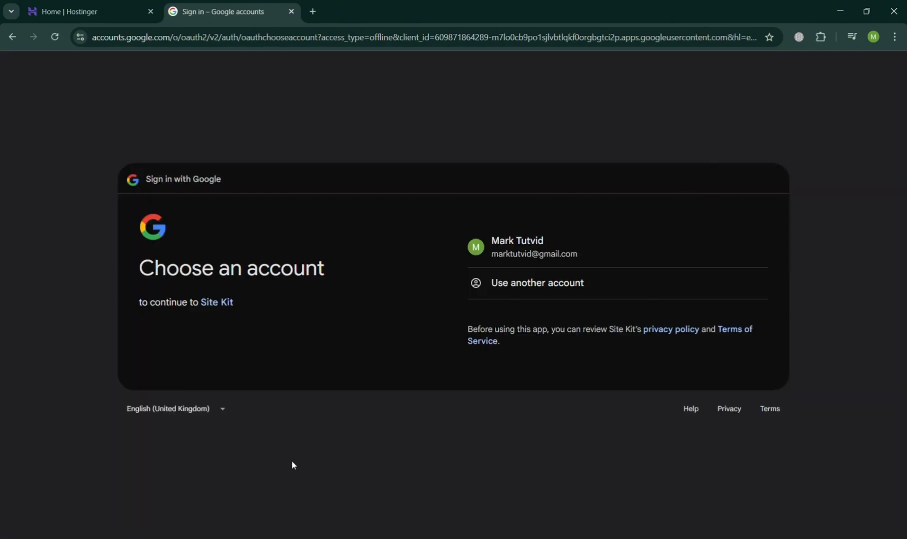
left_click(623, 247)
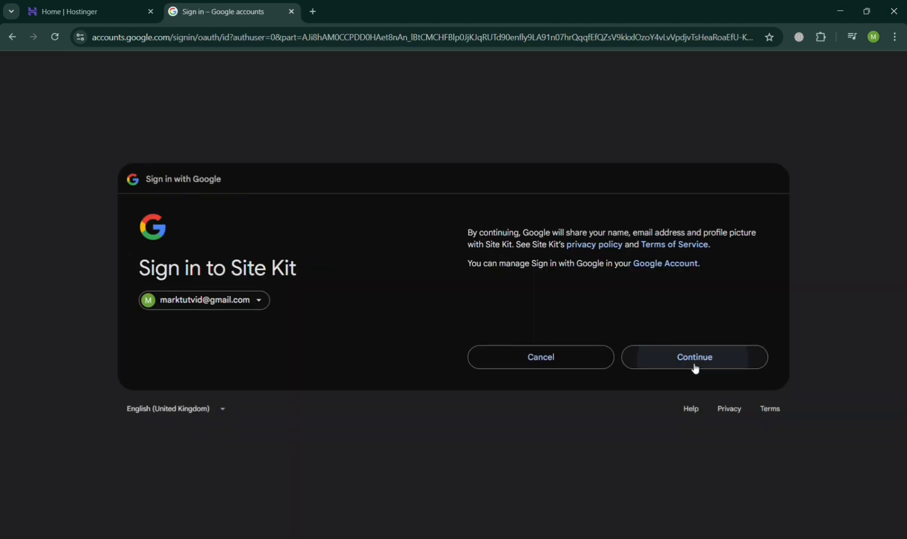
left_click(693, 364)
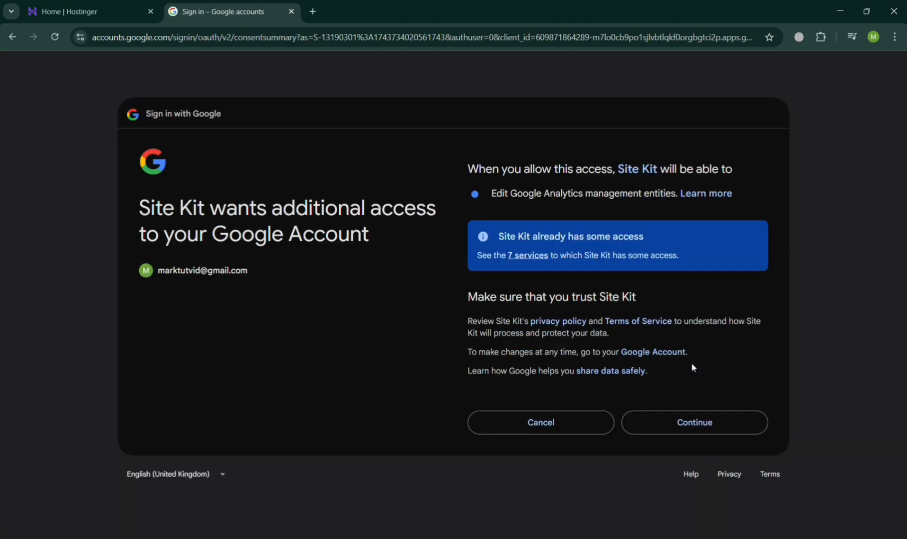
left_click(715, 420)
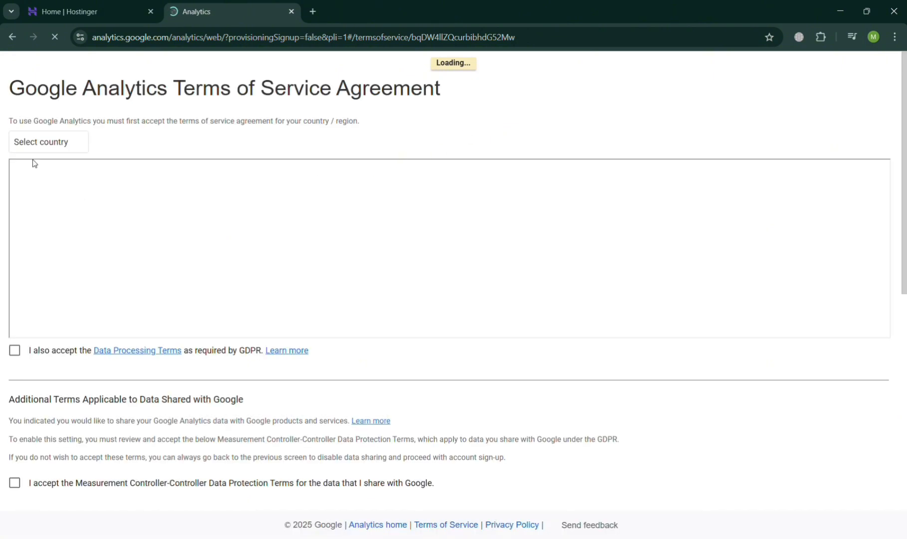
Step: Accept the Google Analytics agreement, including the Data Processing and Measurement Controller-Controller terms, with all four data sharing options enabled
left_click(15, 350)
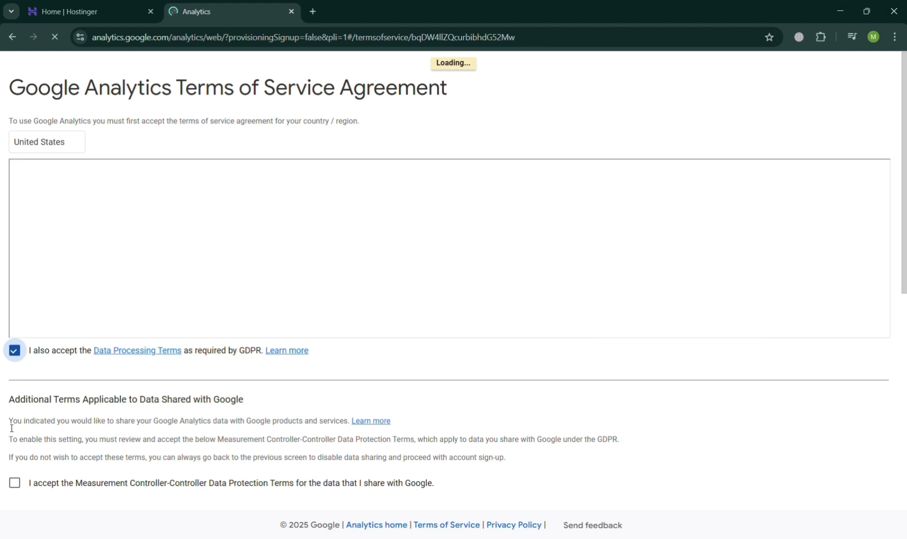
left_click(14, 483)
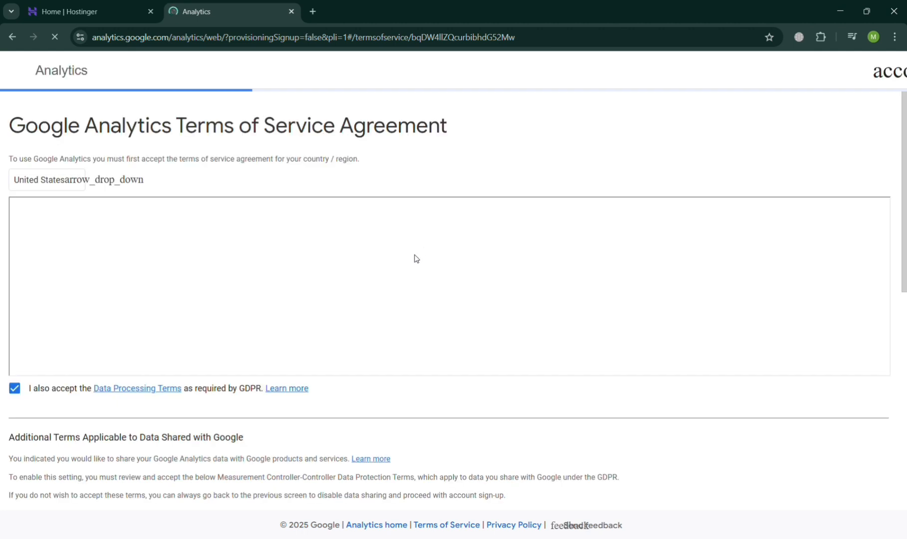
scroll(416, 258, "down", 5)
left_click(20, 326)
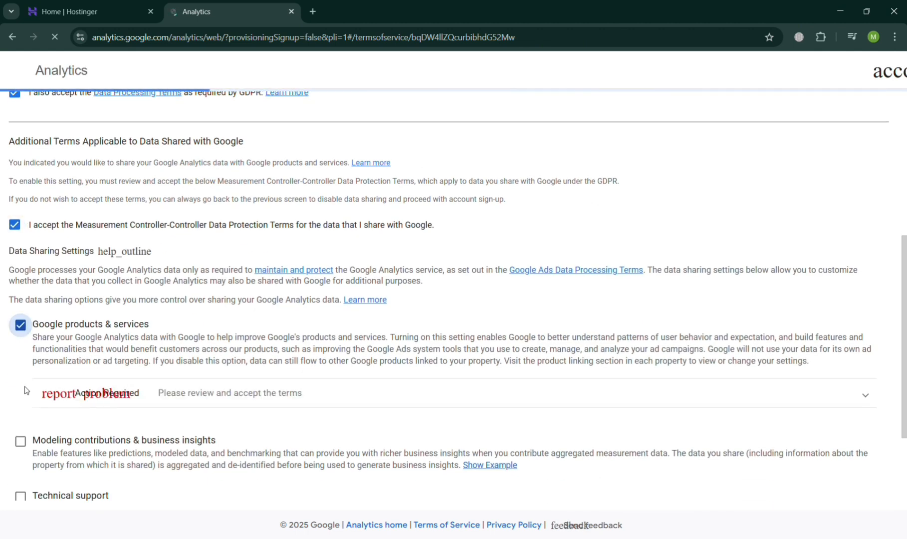
left_click(24, 329)
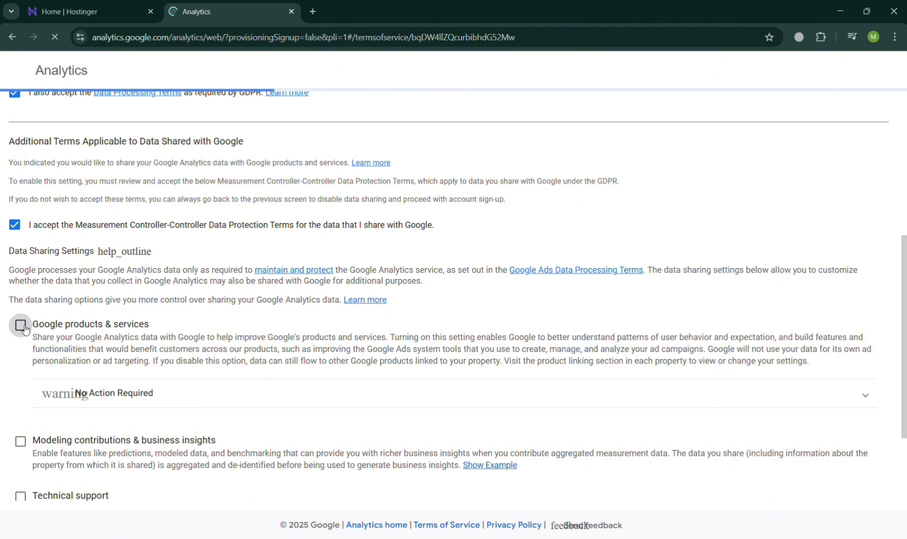
left_click(22, 327)
scroll(30, 345, "down", 3)
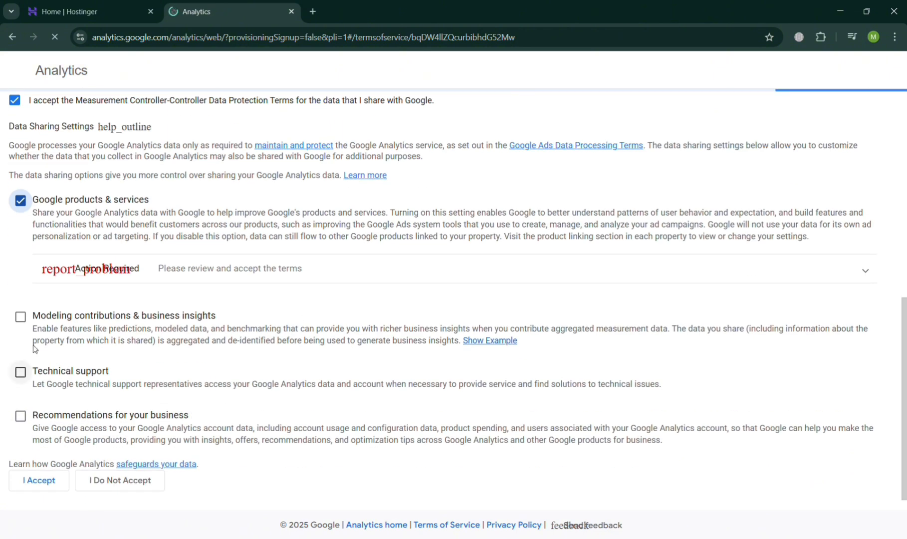
left_click(20, 316)
left_click(20, 372)
left_click(20, 417)
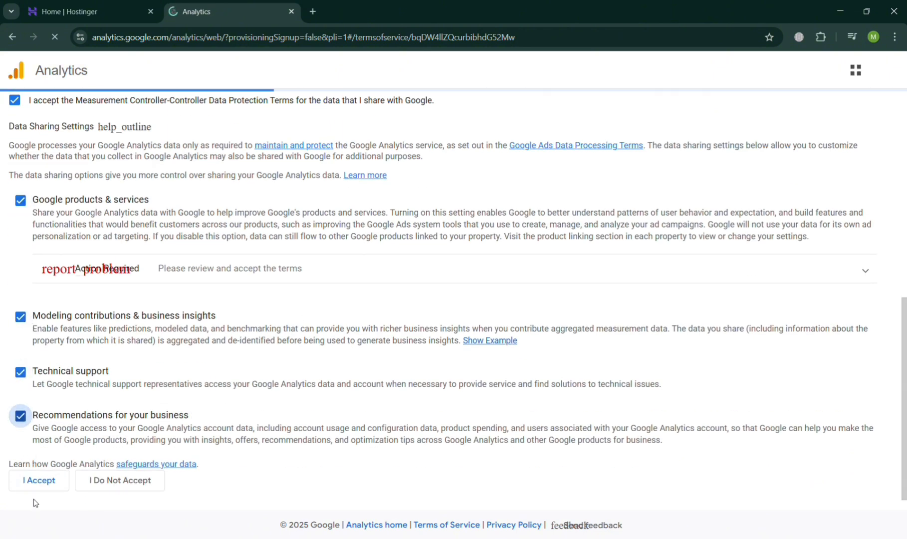
left_click(39, 480)
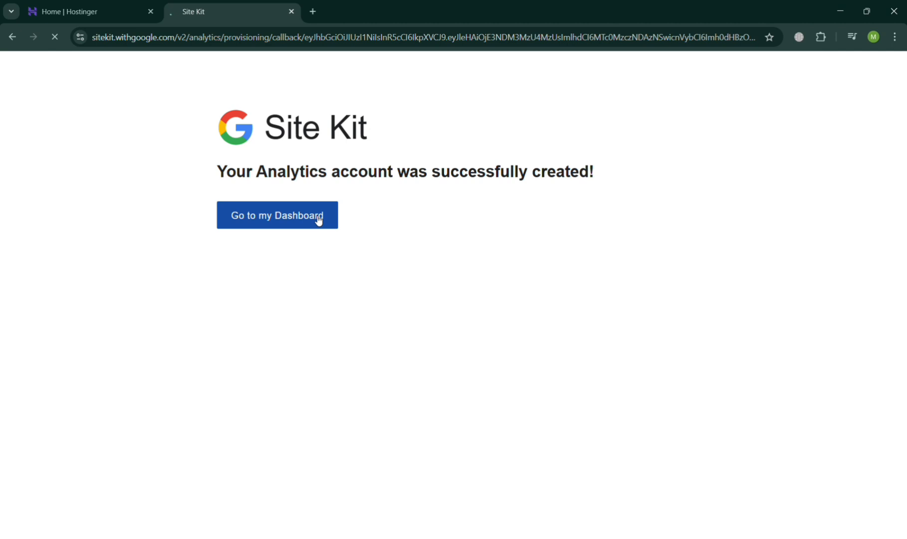
Step: Continue to the Site Kit dashboard and examine its Traffic, Content, Speed and Monetization sections
left_click(318, 219)
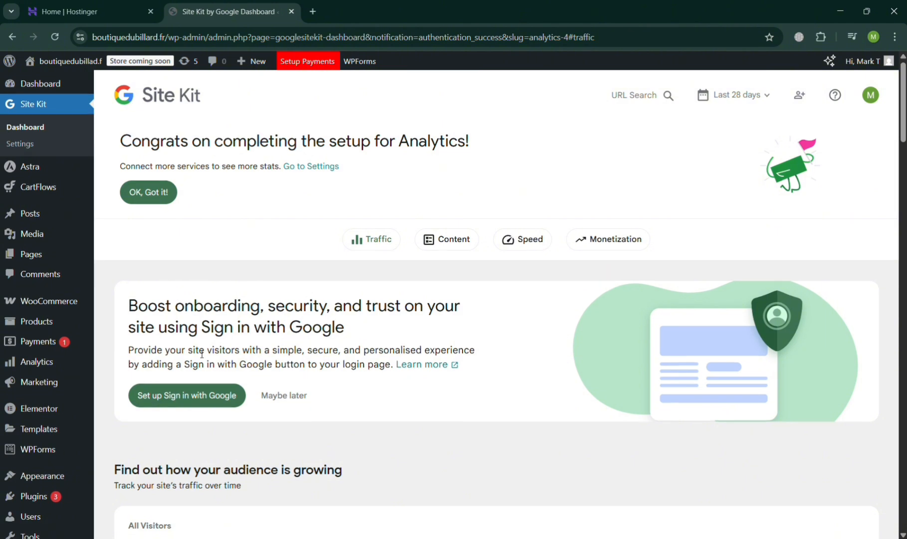
scroll(216, 233, "down", 3)
scroll(440, 351, "down", 3)
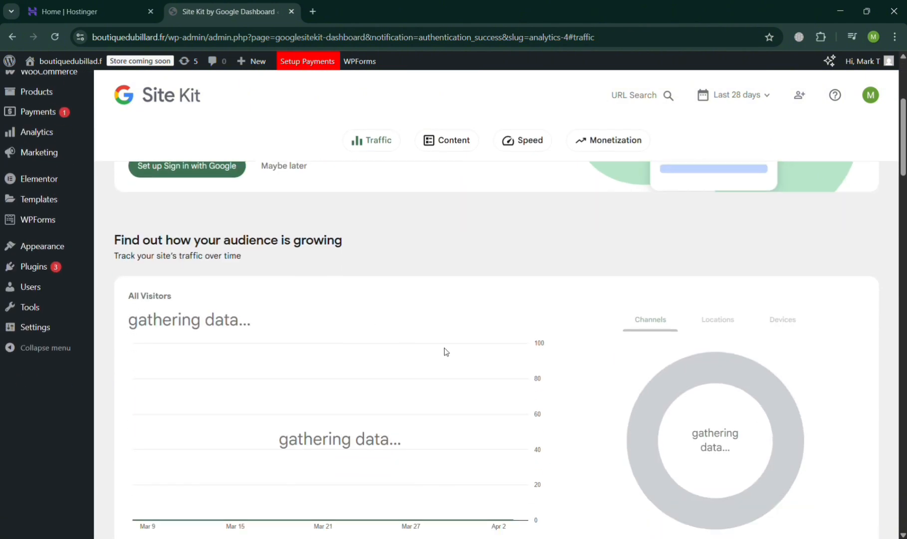
scroll(444, 347, "down", 5)
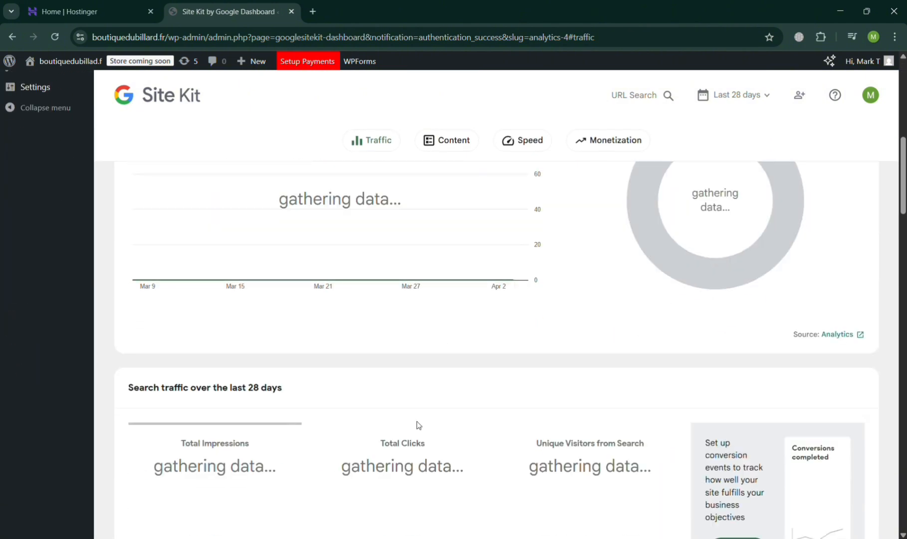
scroll(671, 436, "up", 6)
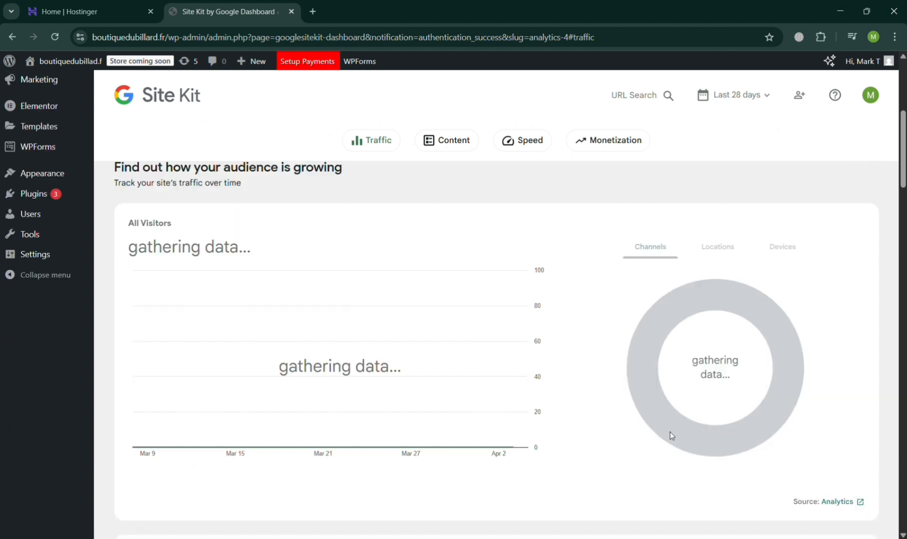
scroll(755, 399, "down", 10)
scroll(753, 397, "down", 8)
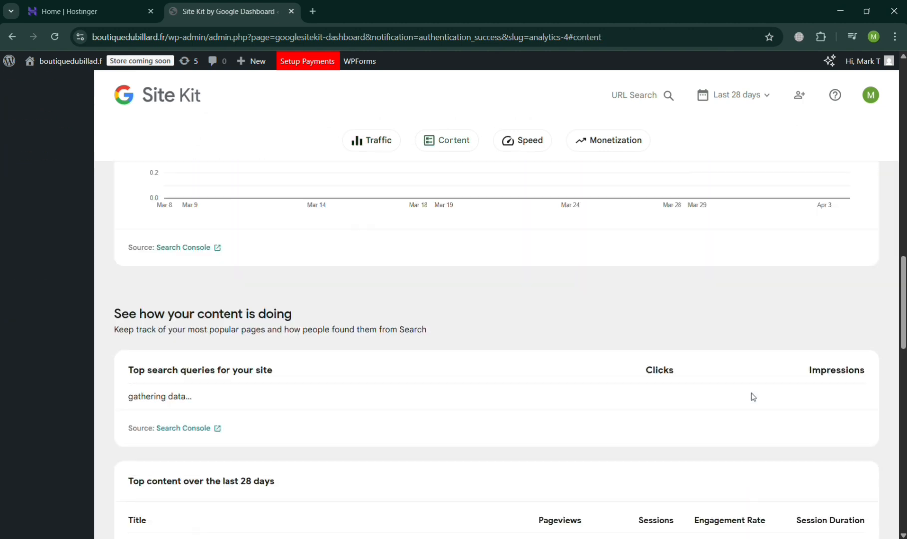
left_click(521, 145)
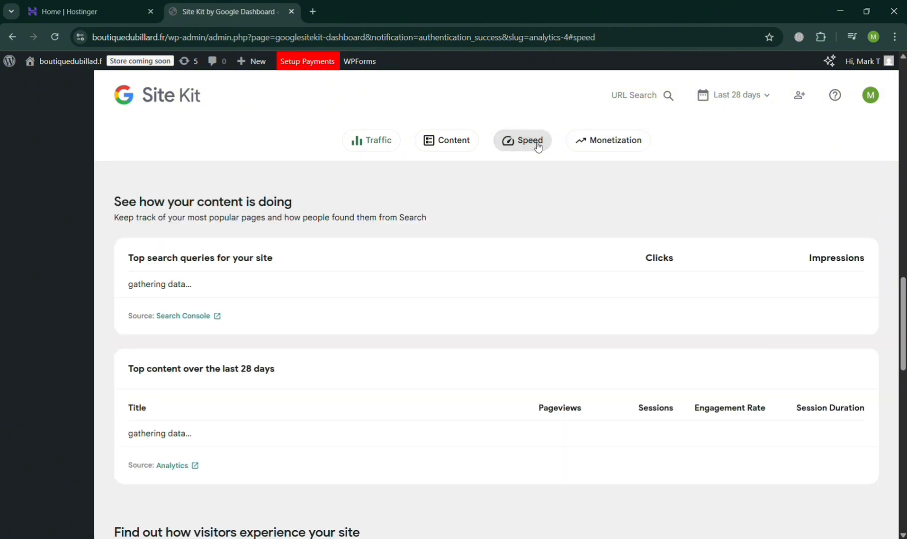
left_click(598, 144)
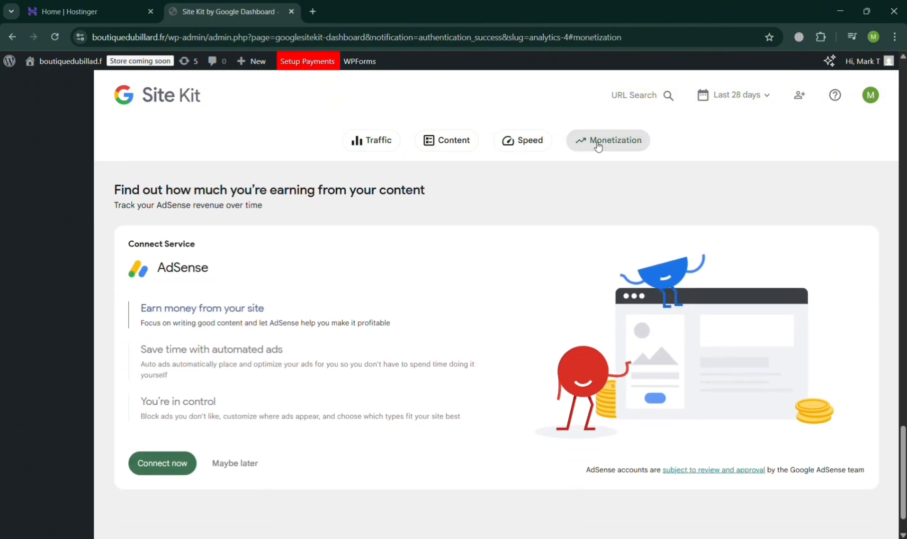
scroll(479, 232, "up", 15)
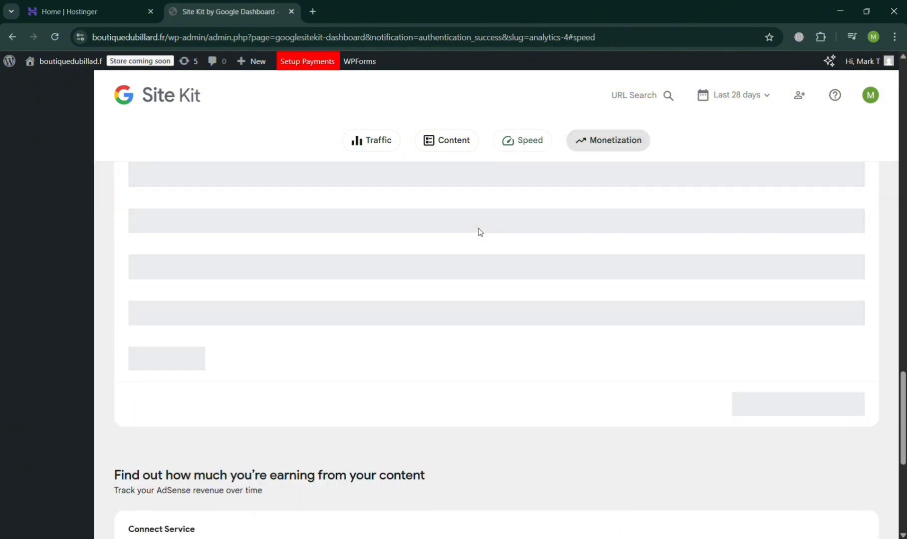
scroll(479, 232, "up", 10)
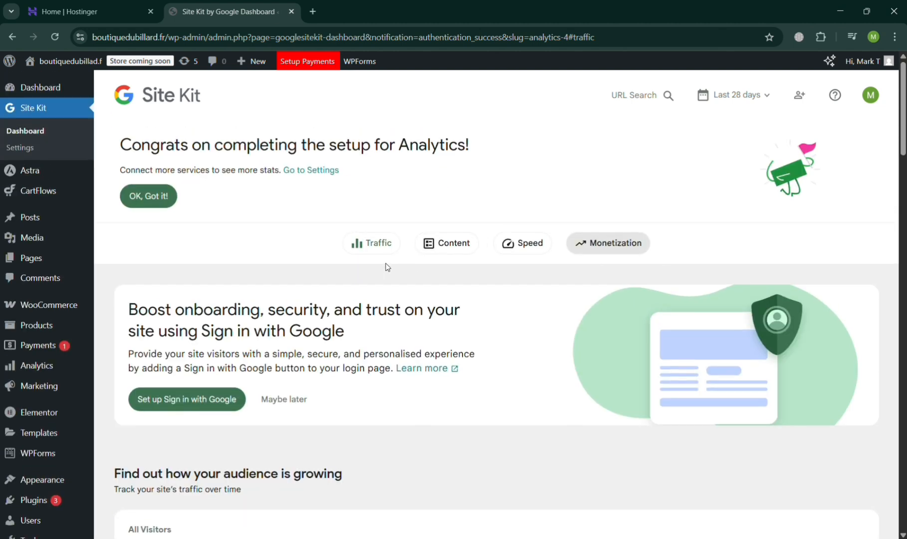
Step: Dismiss the Analytics setup completion notice and review the dashboard's visitor and search traffic reports for the last 28 days
left_click(170, 196)
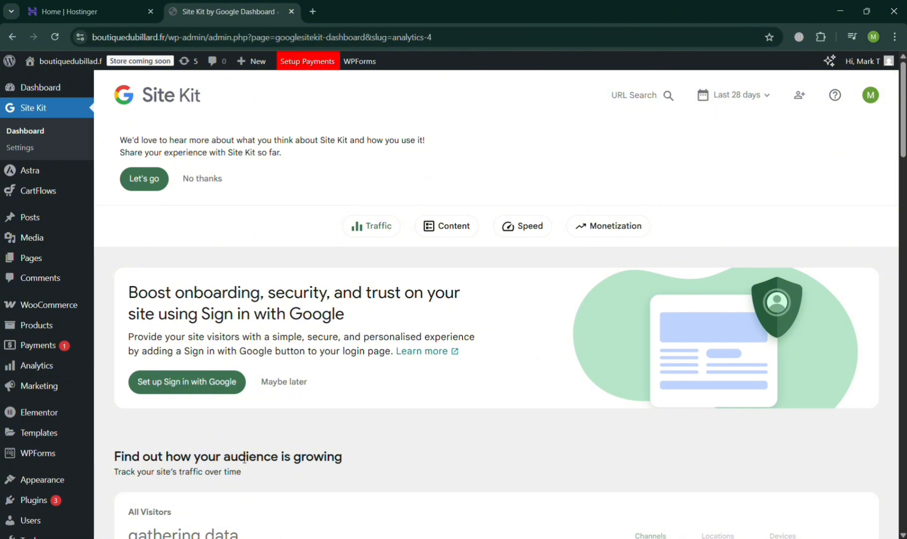
scroll(223, 431, "down", 3)
scroll(224, 432, "up", 3)
scroll(481, 352, "down", 10)
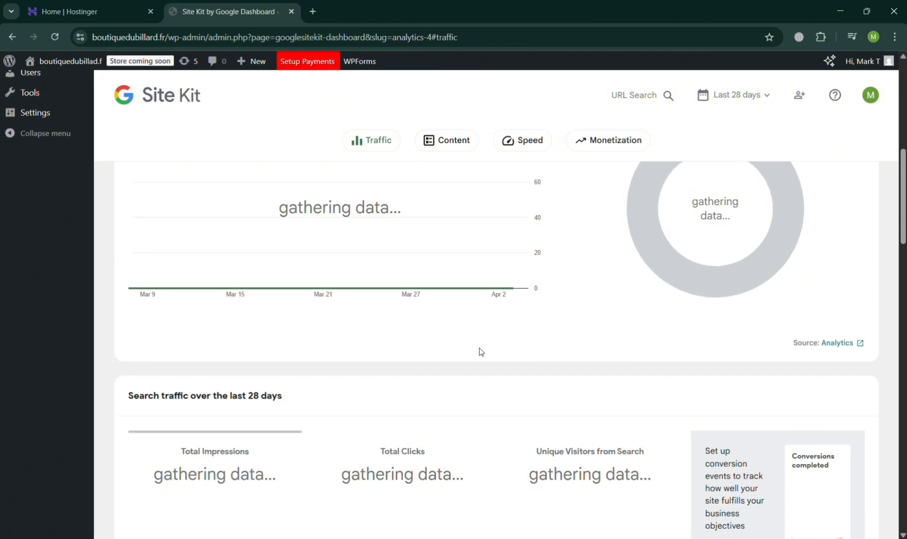
scroll(481, 352, "up", 1)
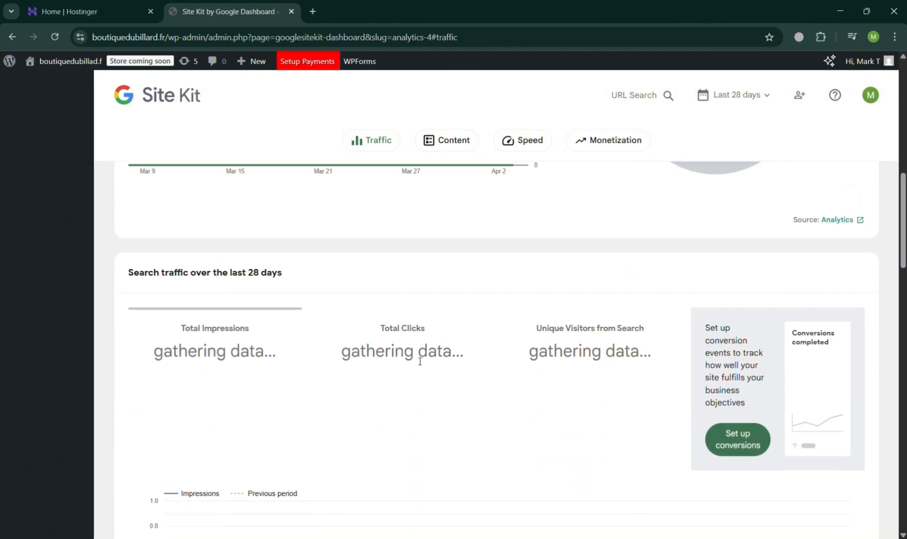
scroll(420, 361, "down", 5)
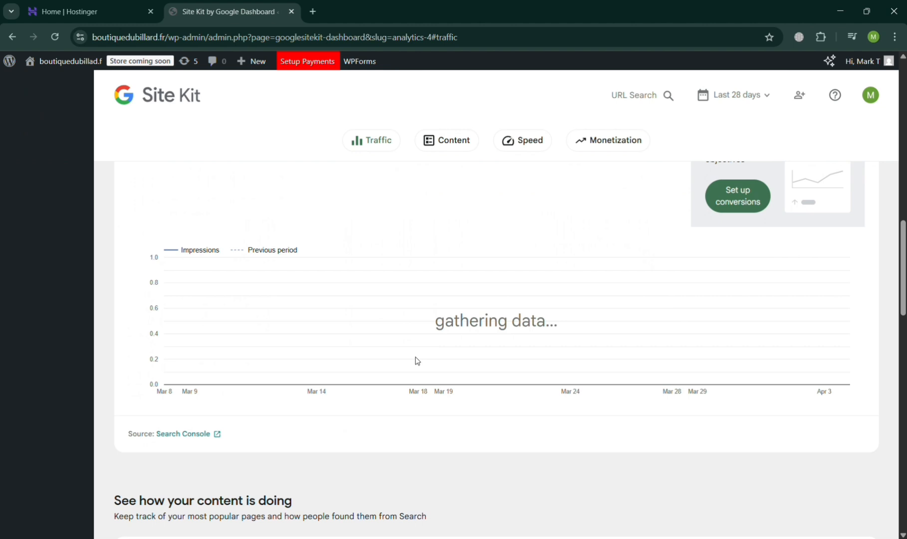
scroll(418, 360, "down", 4)
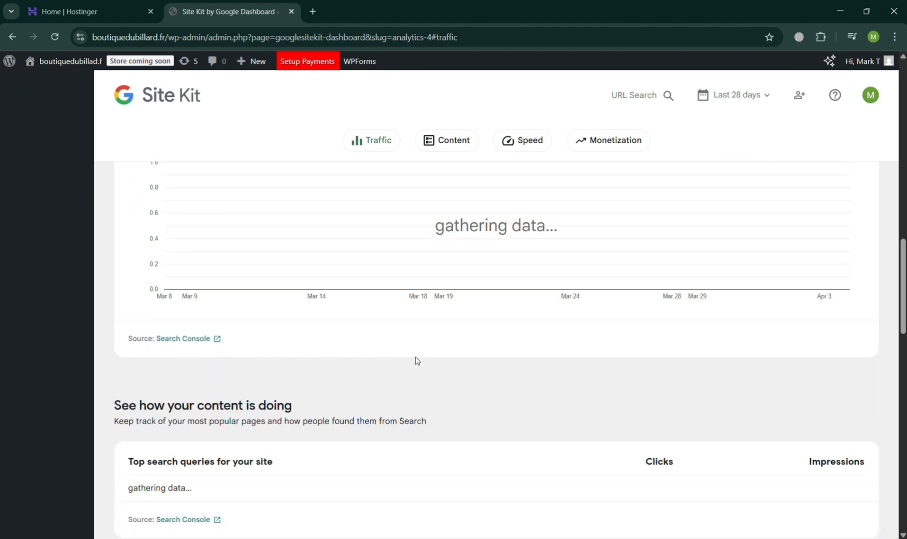